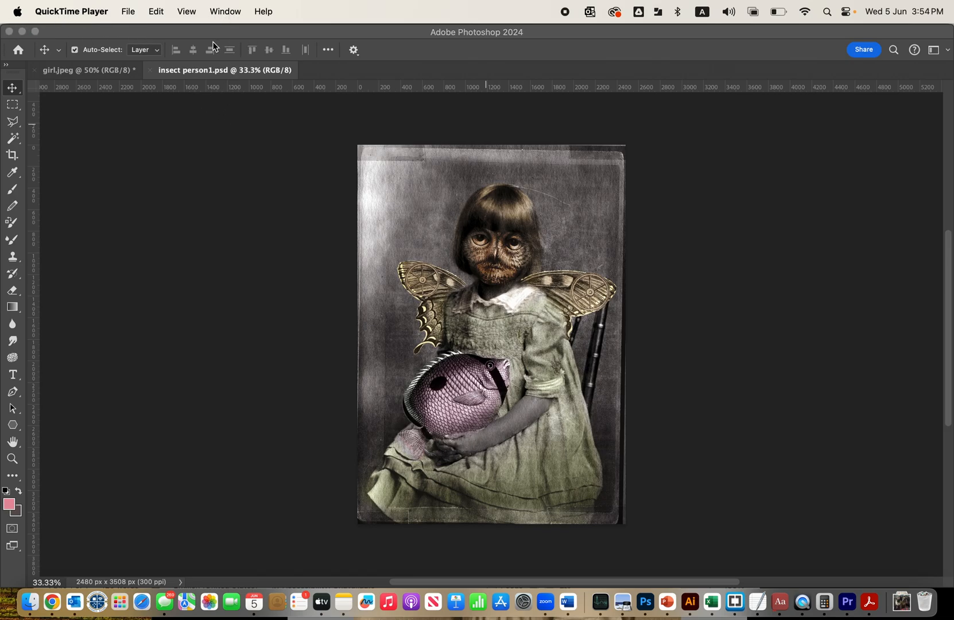
Step: Show the Layers panel higher up beside the canvas and expand the toolbar to two columns
{"action": "key", "text": "F7"}
{"action": "left_click", "coordinate": [16, 69]}
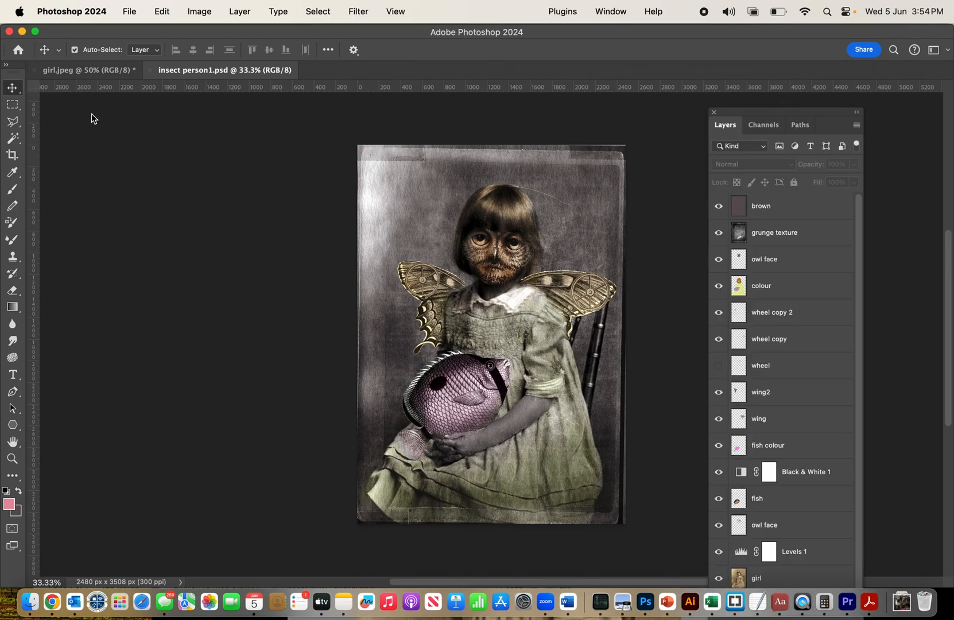
{"action": "left_click", "coordinate": [8, 66]}
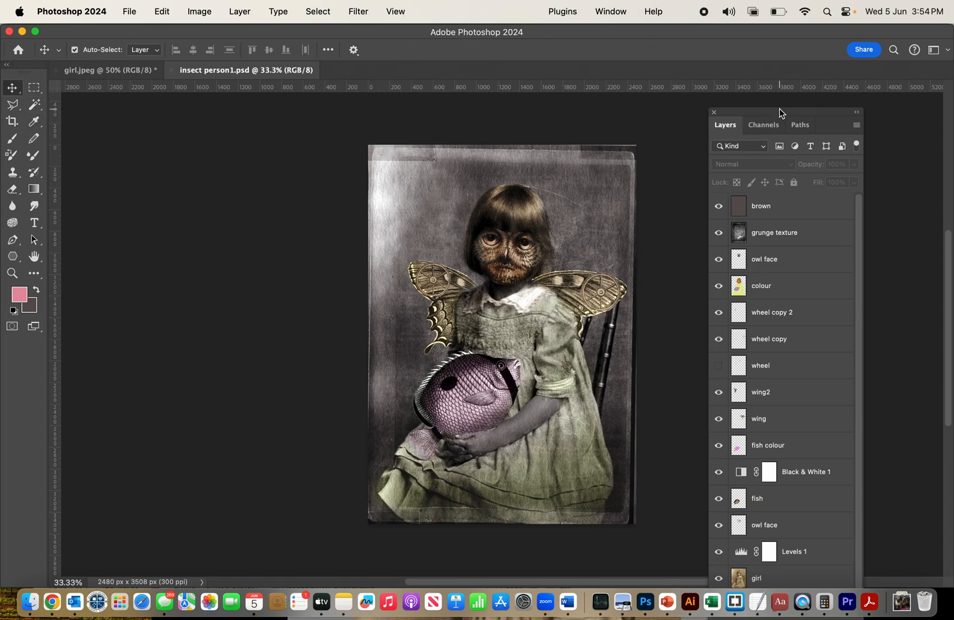
{"action": "left_click_drag", "start_coordinate": [780, 115], "coordinate": [786, 80]}
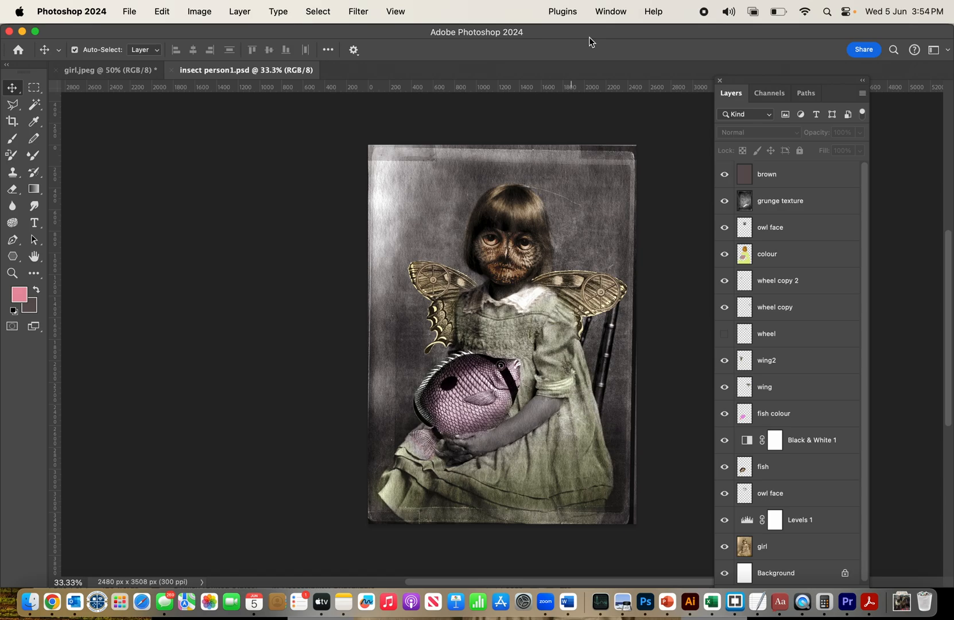
Step: Show the History panel and detach it from its panel group
{"action": "left_click", "coordinate": [610, 12]}
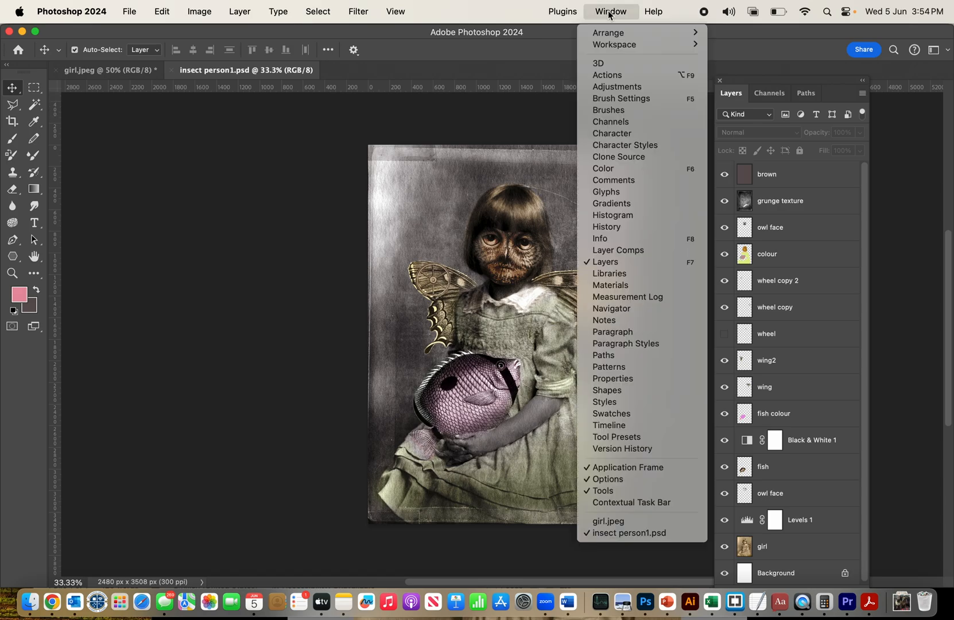
{"action": "left_click", "coordinate": [610, 229]}
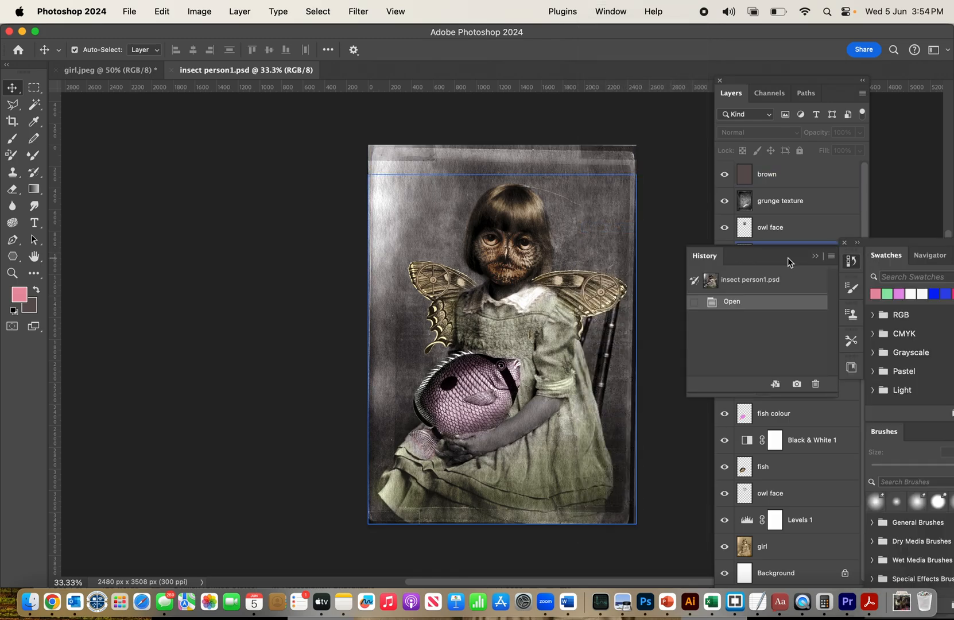
{"action": "mouse_move", "coordinate": [773, 258]}
{"action": "left_mouse_down"}
{"action": "mouse_move", "coordinate": [857, 245]}
{"action": "mouse_move", "coordinate": [936, 255]}
{"action": "mouse_move", "coordinate": [765, 241]}
{"action": "left_mouse_up"}
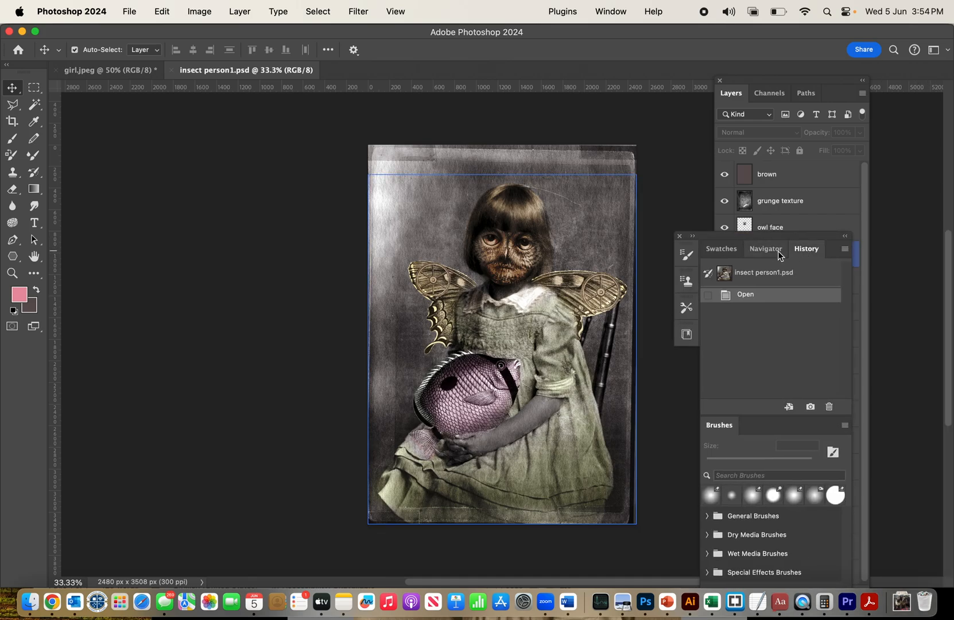
{"action": "key", "text": "alt+bracketright"}
{"action": "left_click_drag", "start_coordinate": [776, 257], "coordinate": [715, 216]}
{"action": "left_click_drag", "start_coordinate": [589, 248], "coordinate": [592, 247]}
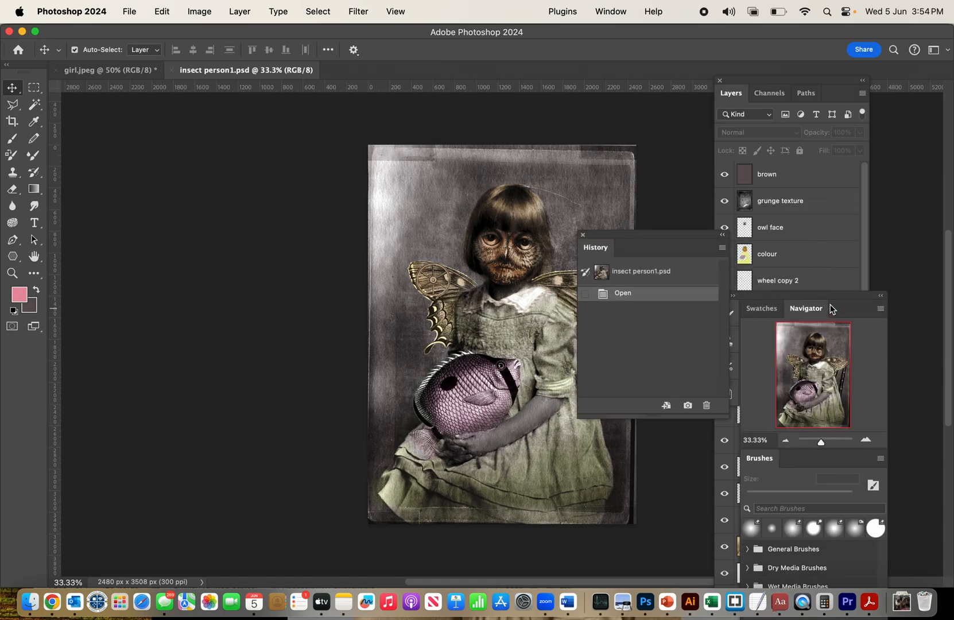
Step: Close the Swatches, Navigator and Brushes panels and park the History panel beside the Layers panel
{"action": "mouse_move", "coordinate": [830, 304]}
{"action": "left_mouse_down"}
{"action": "mouse_move", "coordinate": [898, 304]}
{"action": "mouse_move", "coordinate": [875, 308]}
{"action": "left_mouse_up"}
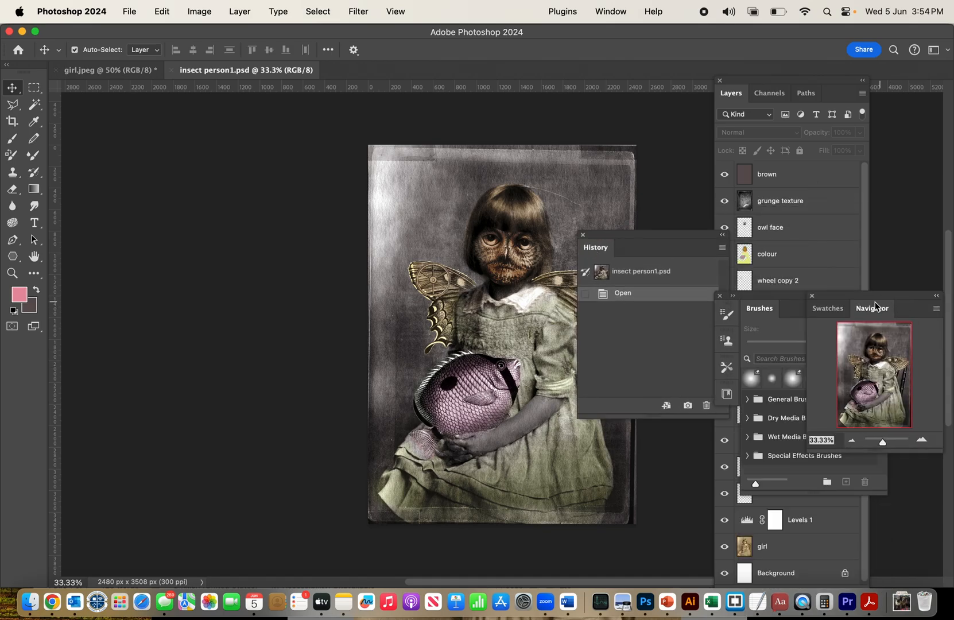
{"action": "left_click", "coordinate": [812, 298]}
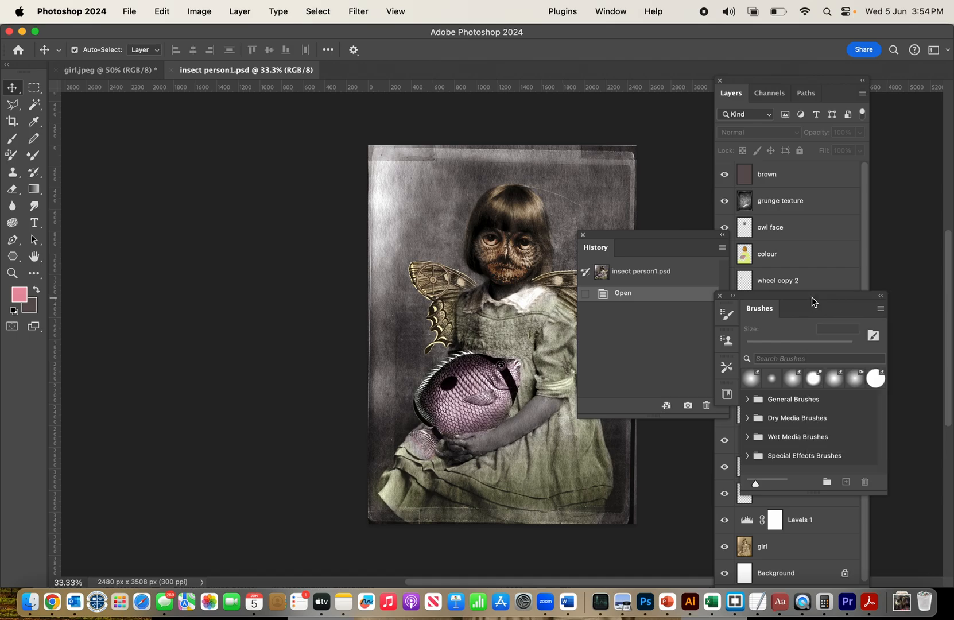
{"action": "left_click", "coordinate": [720, 296]}
{"action": "left_click_drag", "start_coordinate": [652, 241], "coordinate": [924, 222]}
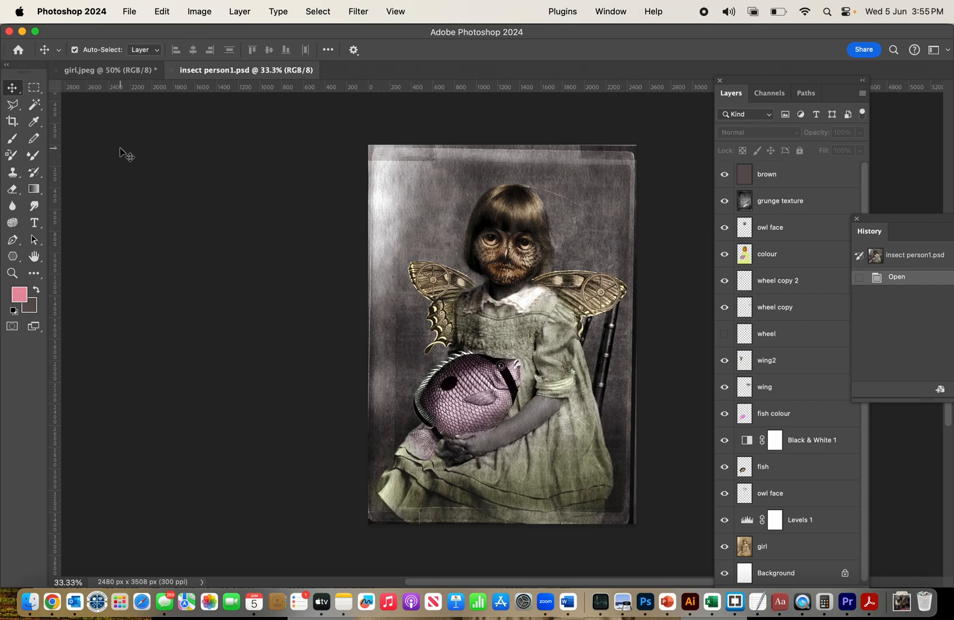
Step: Start a new document using the A4 print preset of 210 x 297 mm
{"action": "left_click", "coordinate": [129, 14]}
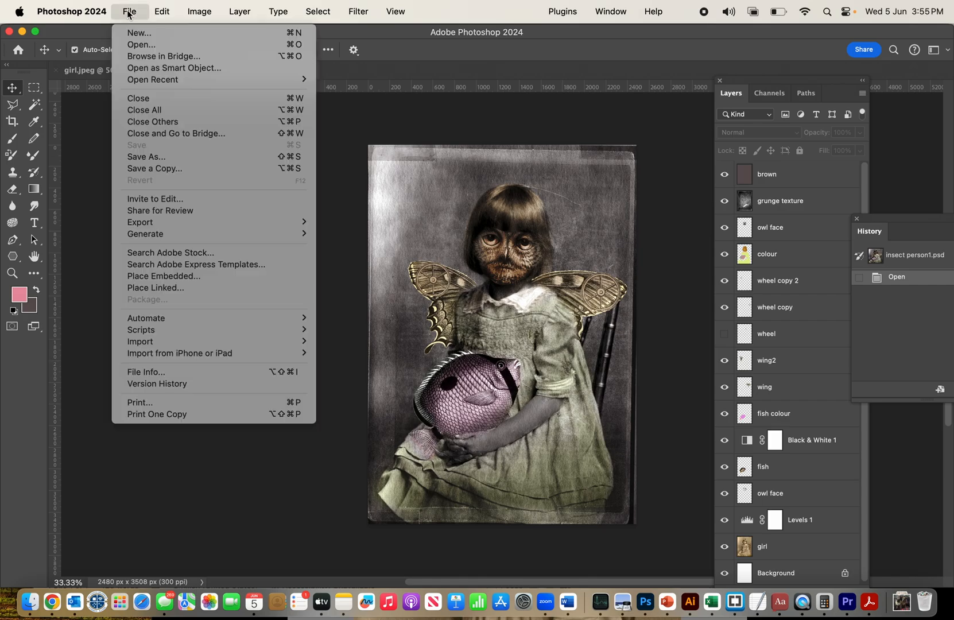
{"action": "left_click", "coordinate": [143, 34]}
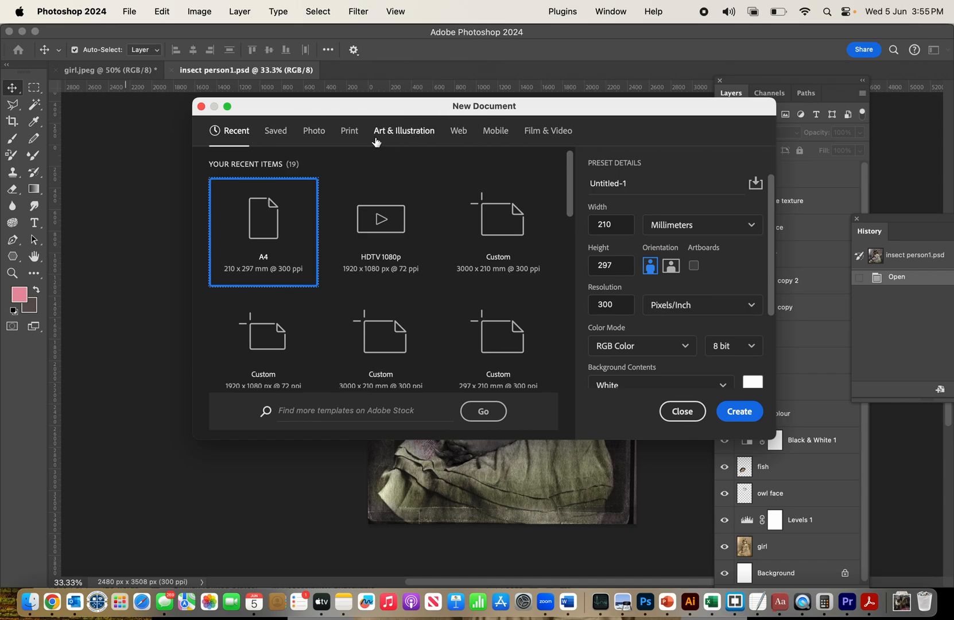
{"action": "left_click", "coordinate": [348, 133]}
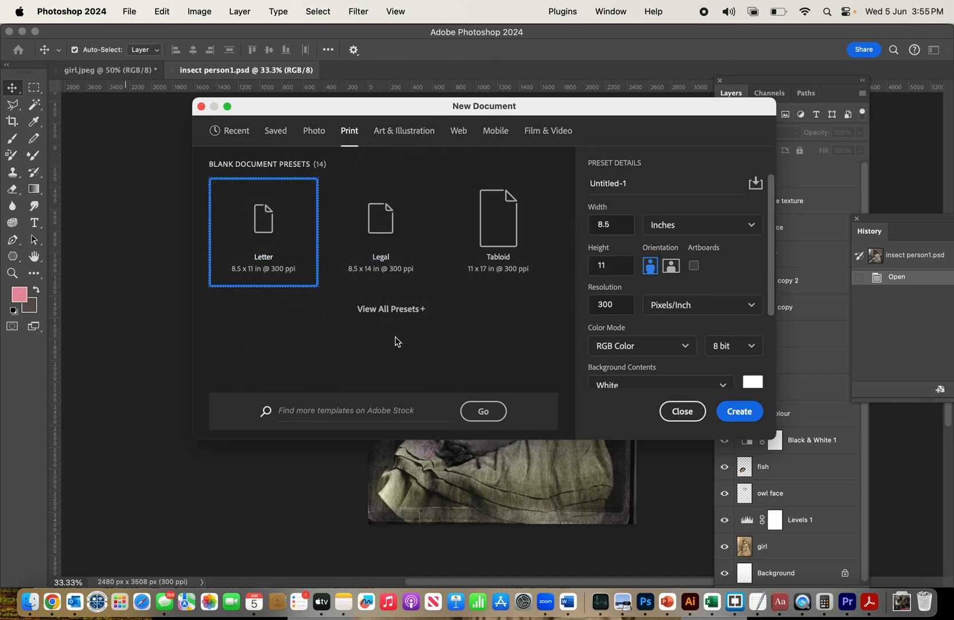
{"action": "left_click", "coordinate": [372, 310]}
{"action": "scroll", "coordinate": [372, 312], "scroll_direction": "down", "scroll_amount": 3}
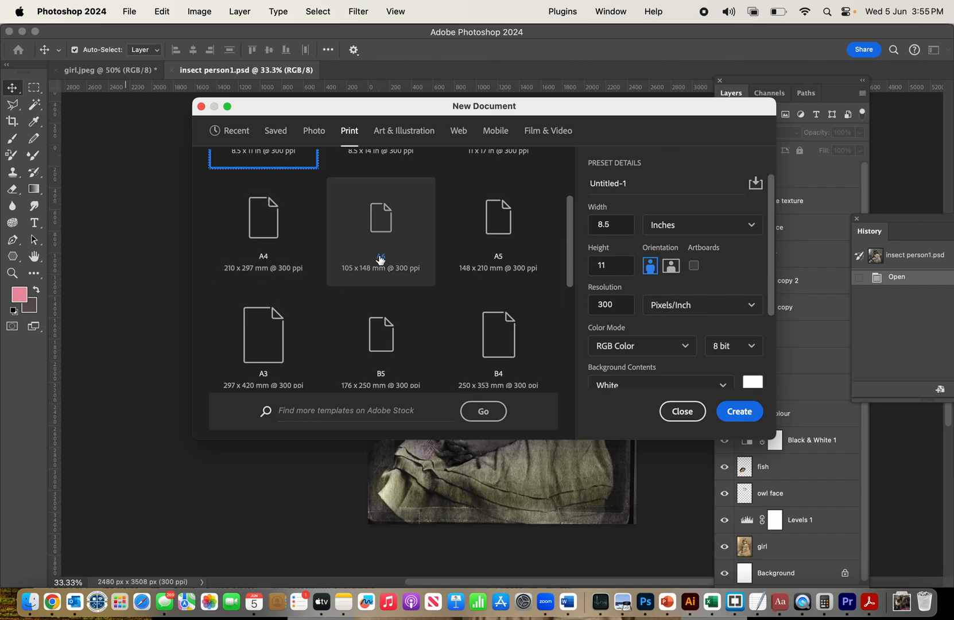
{"action": "scroll", "coordinate": [415, 253], "scroll_direction": "down", "scroll_amount": 2}
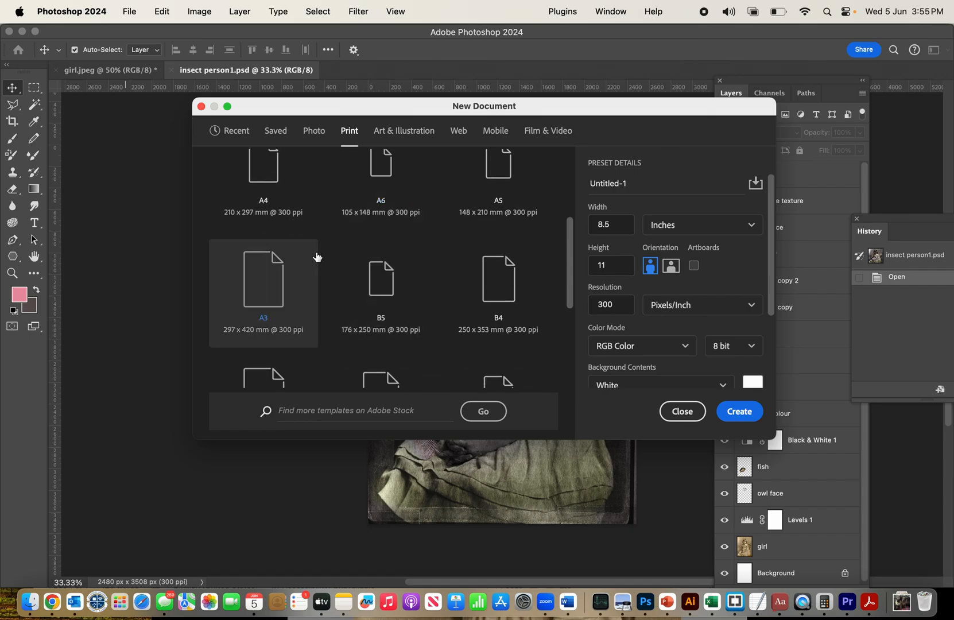
{"action": "scroll", "coordinate": [317, 257], "scroll_direction": "up", "scroll_amount": 2}
{"action": "left_click", "coordinate": [263, 217]}
{"action": "left_click", "coordinate": [658, 184]}
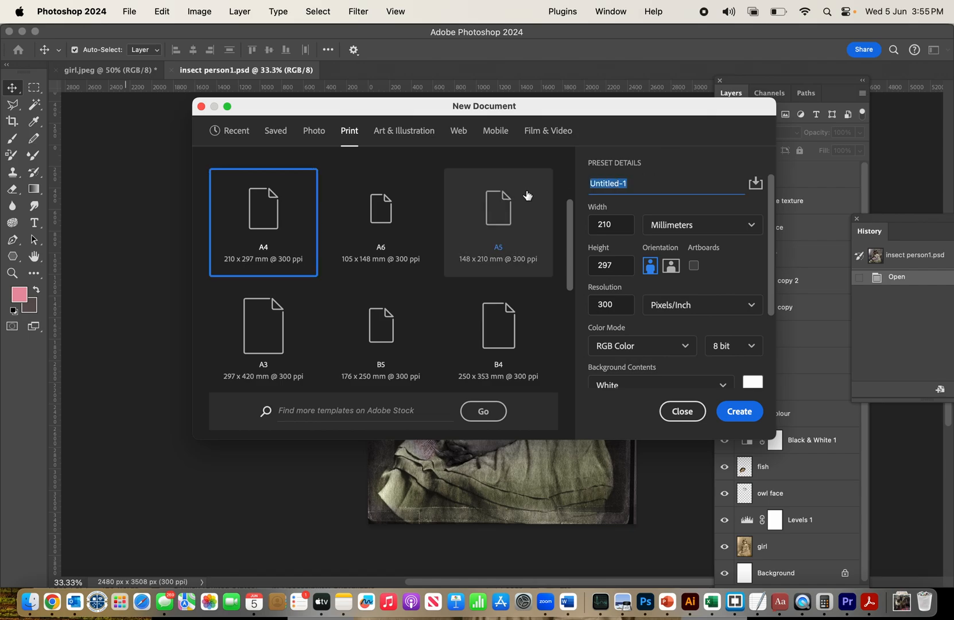
{"action": "type", "text": "Steam punk person"}
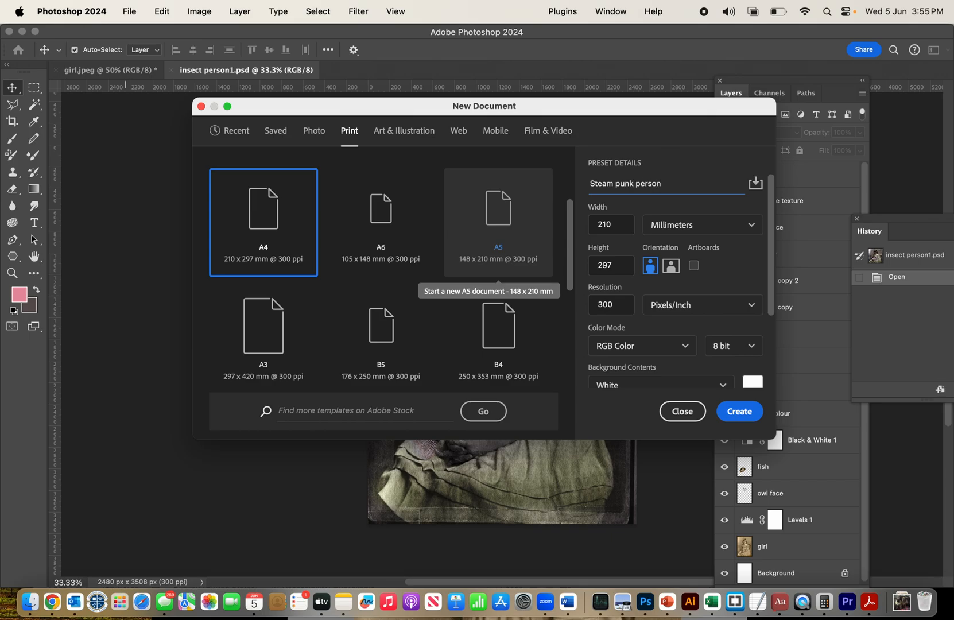
{"action": "type", "text": "1"}
{"action": "triple_click", "coordinate": [615, 184]}
{"action": "key", "text": "BackSpace"}
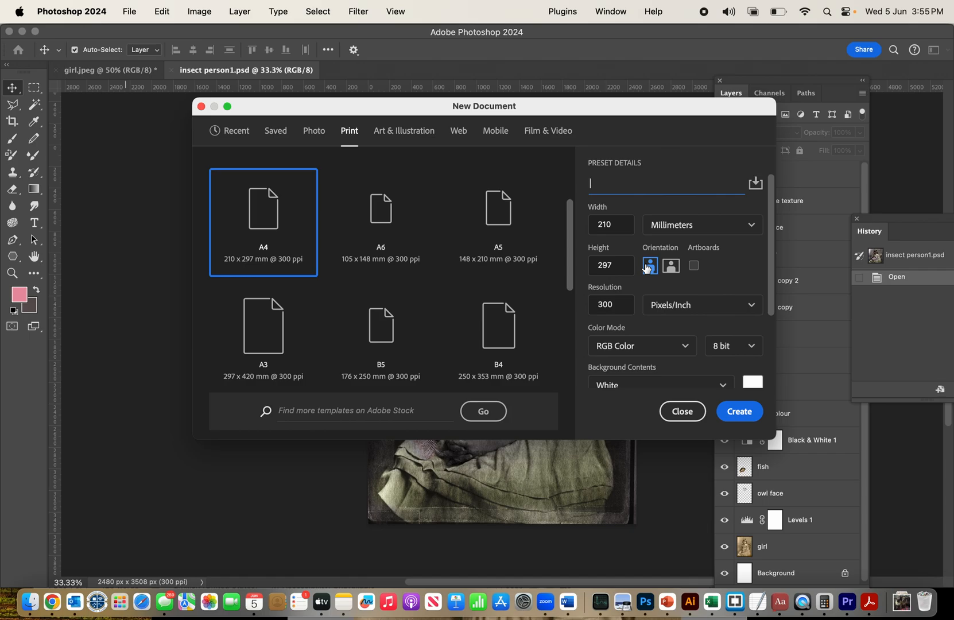
Step: Create the portrait A4 document at 300 pixels/inch in RGB Color with a white background
{"action": "left_click", "coordinate": [596, 303]}
{"action": "left_click", "coordinate": [615, 306]}
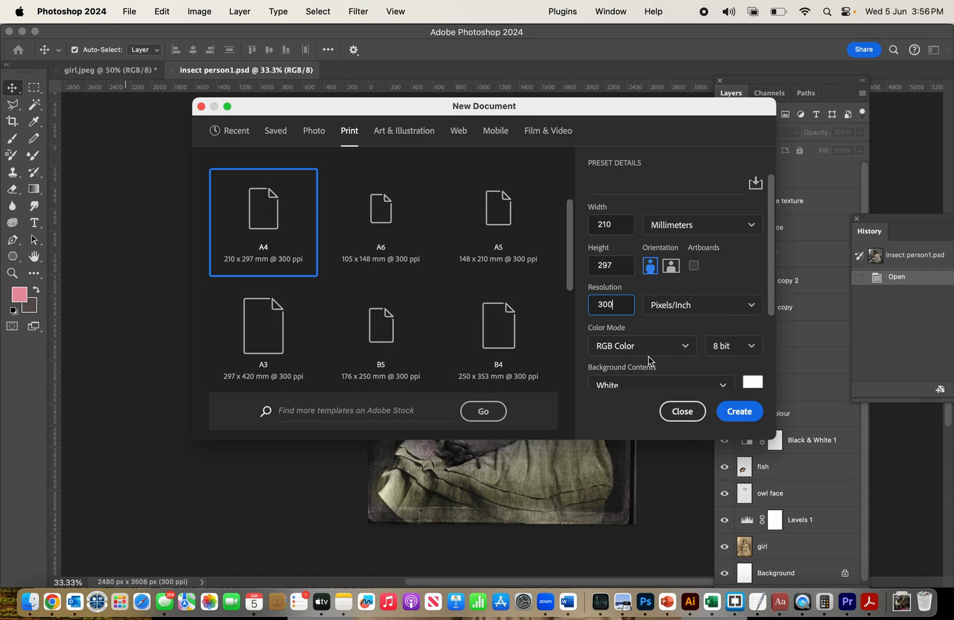
{"action": "scroll", "coordinate": [649, 360], "scroll_direction": "down", "scroll_amount": 5}
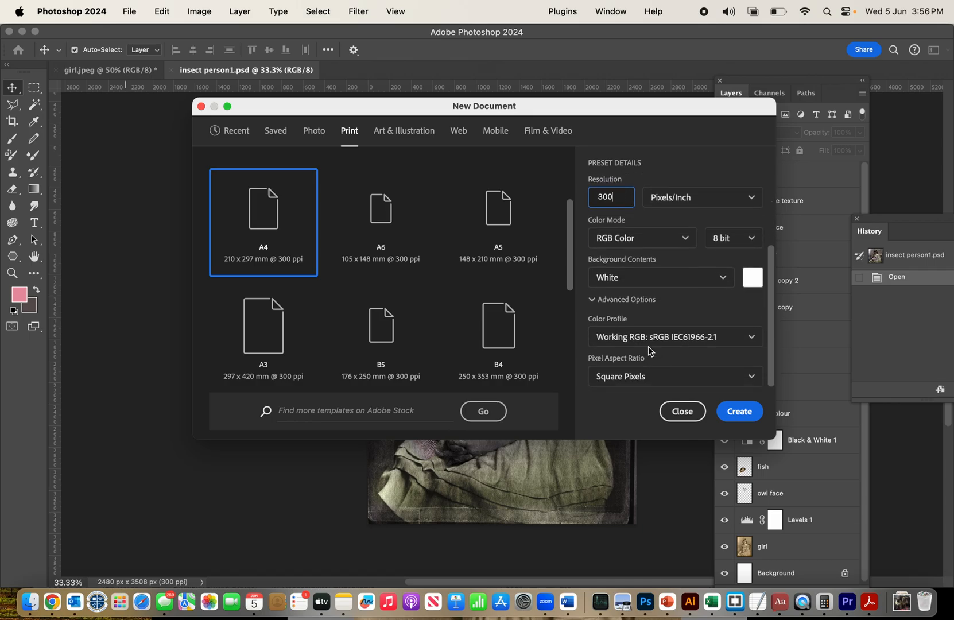
{"action": "left_click", "coordinate": [739, 411]}
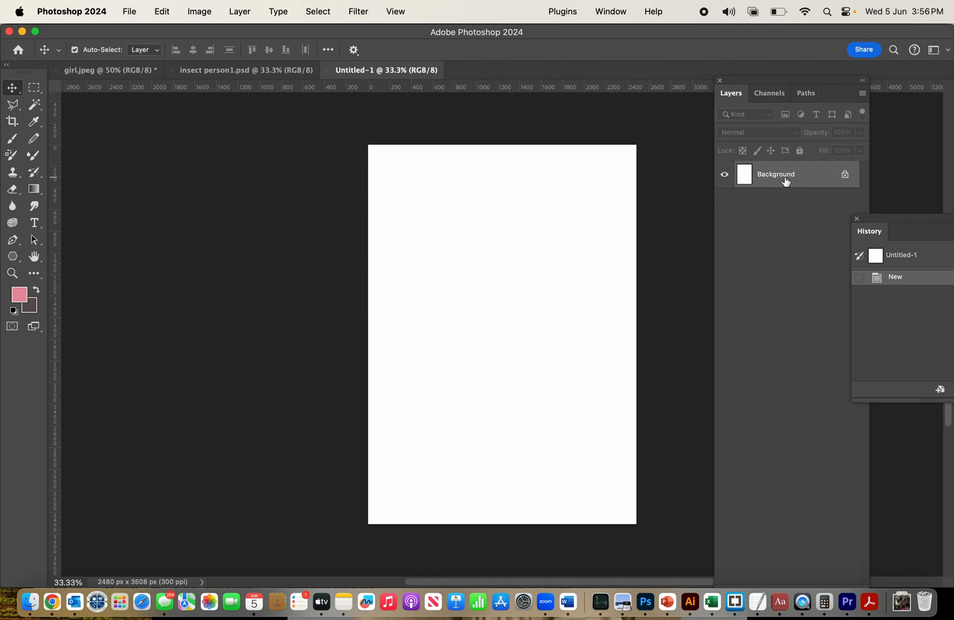
Step: Place girl.jpeg as an embedded image from the PEOPLE folder in Steam Punk People, inside The strange, surreal & sublime
{"action": "left_click", "coordinate": [129, 12]}
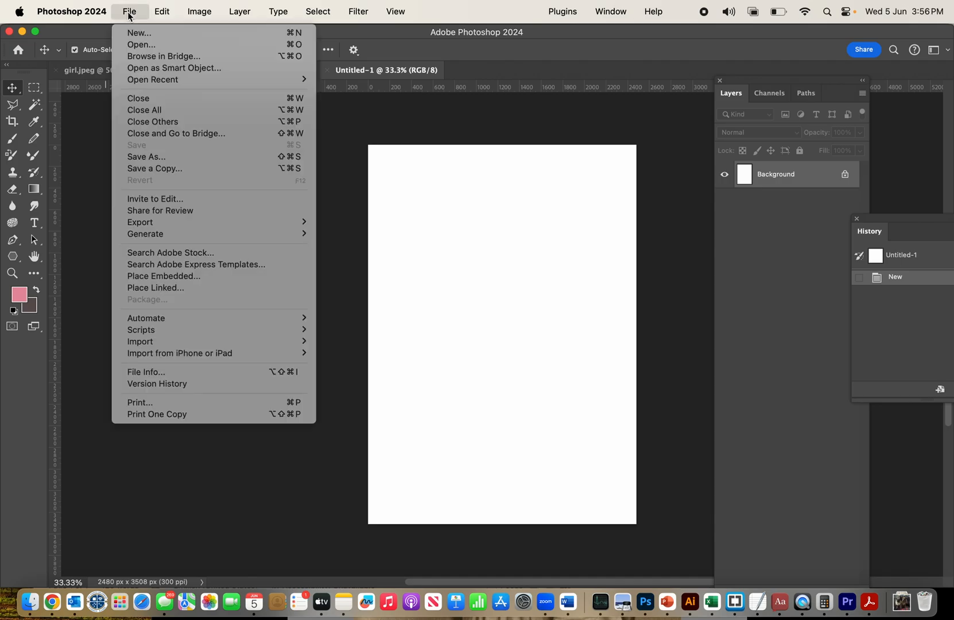
{"action": "left_click", "coordinate": [160, 276]}
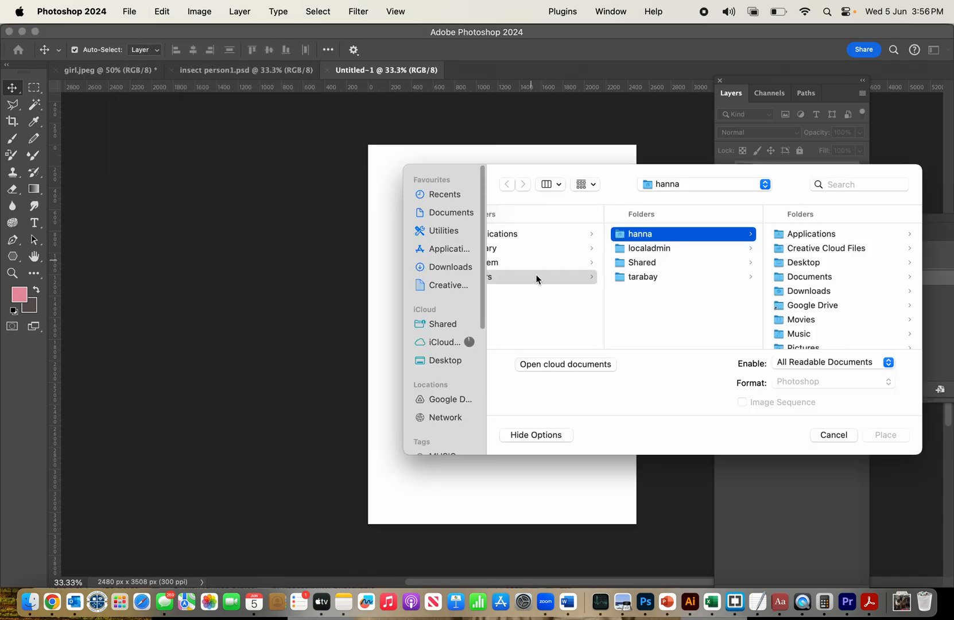
{"action": "left_click", "coordinate": [669, 184]}
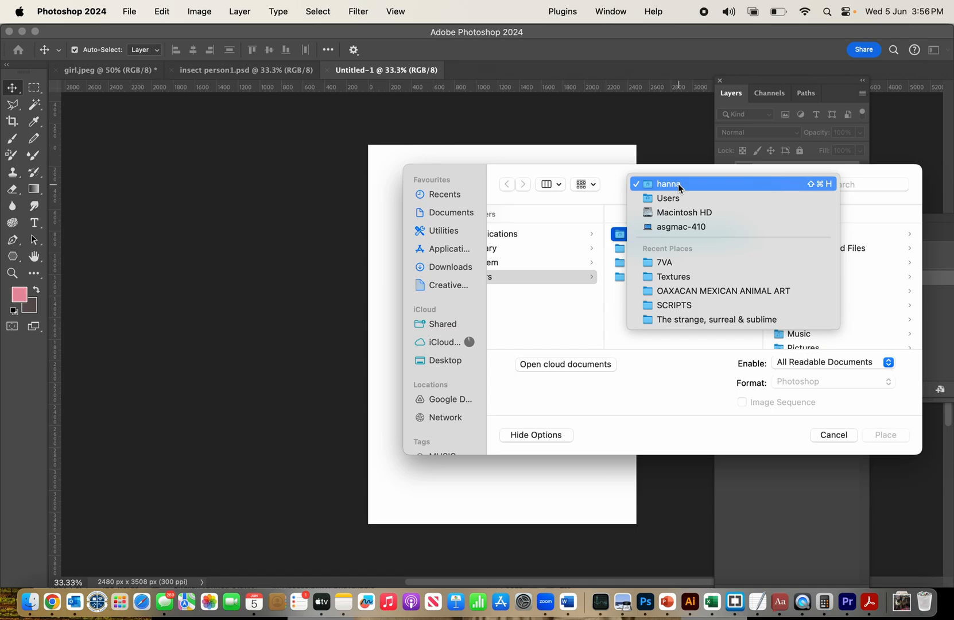
{"action": "left_click", "coordinate": [669, 320]}
{"action": "left_click", "coordinate": [783, 236]}
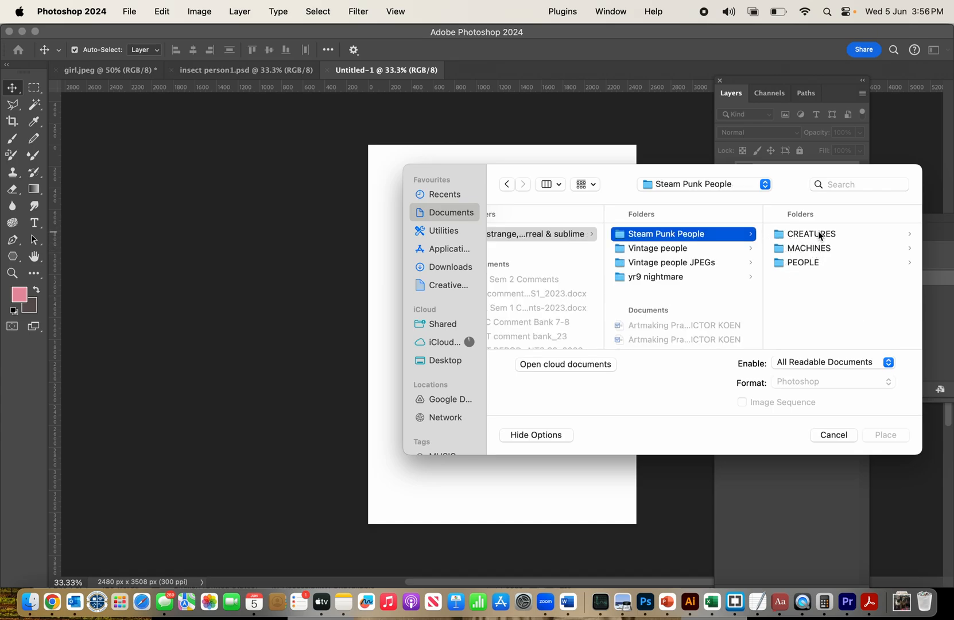
{"action": "left_click", "coordinate": [802, 263]}
{"action": "scroll", "coordinate": [827, 287], "scroll_direction": "down", "scroll_amount": 3}
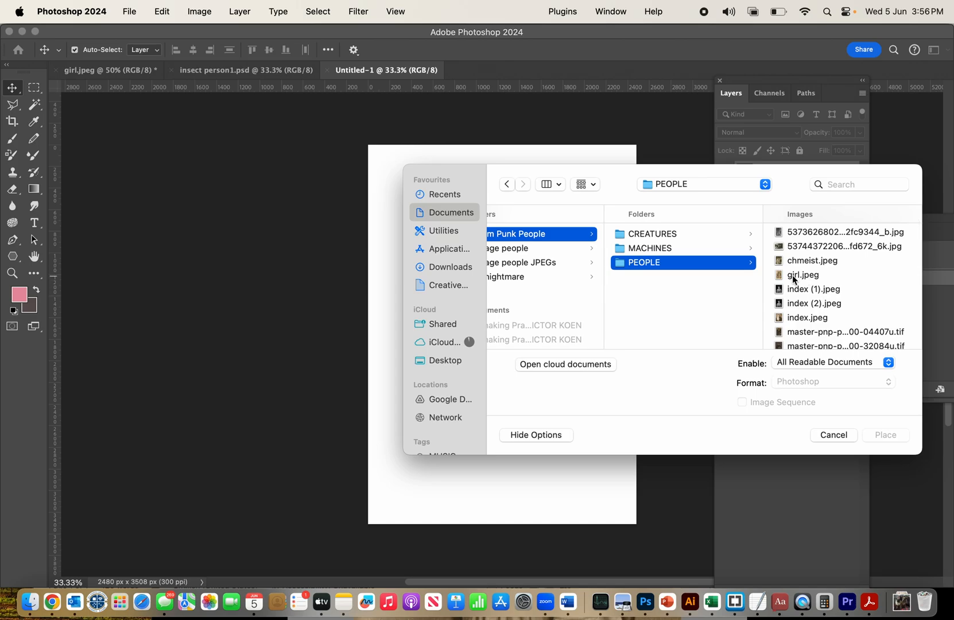
{"action": "left_click", "coordinate": [794, 279]}
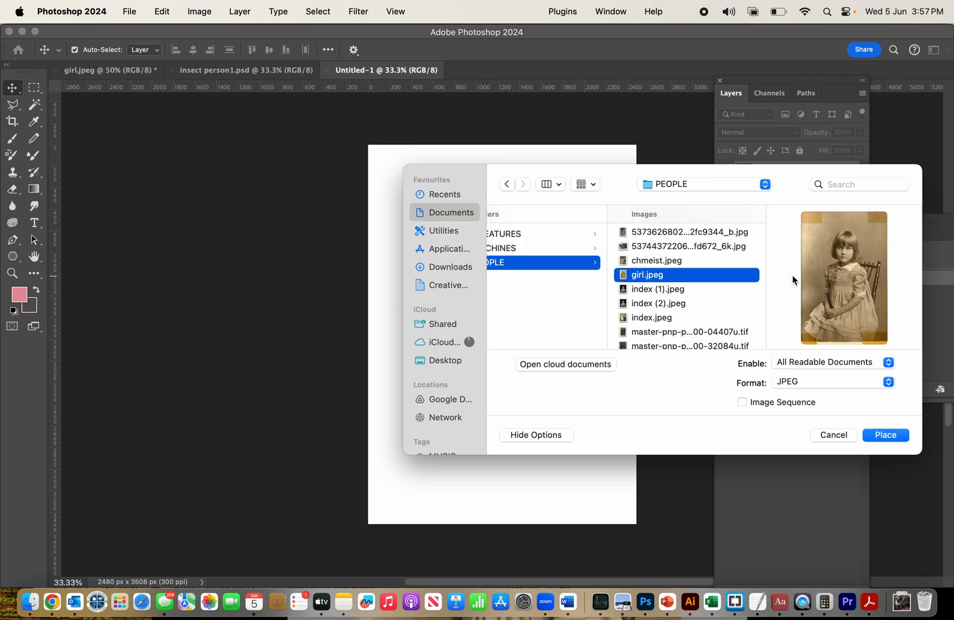
{"action": "left_click", "coordinate": [895, 436]}
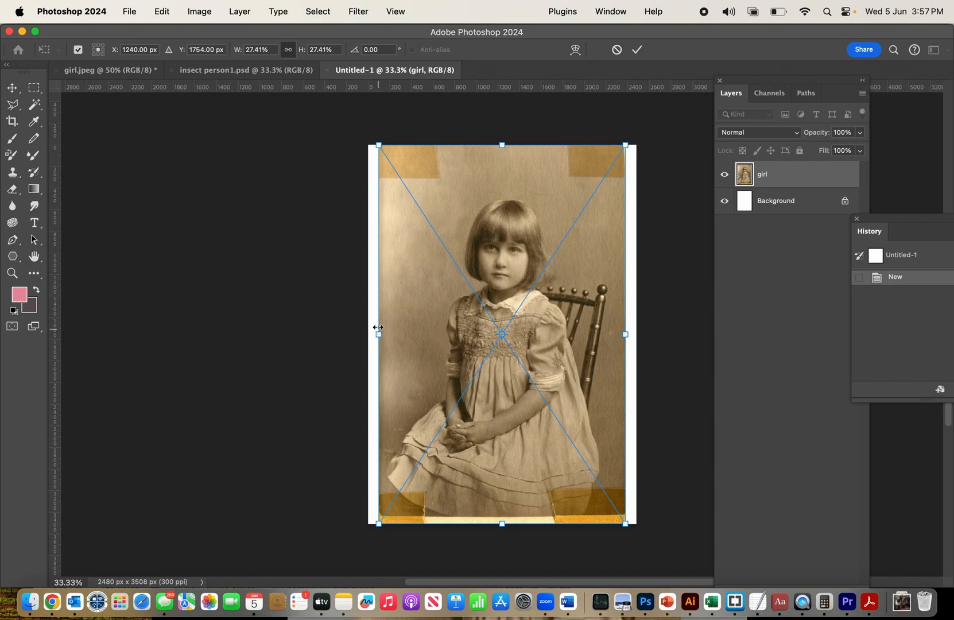
Step: Scale the placed girl photo proportionally to 29.79% so it spans the full page width, and commit the placement
{"action": "left_click_drag", "start_coordinate": [376, 334], "coordinate": [369, 335]}
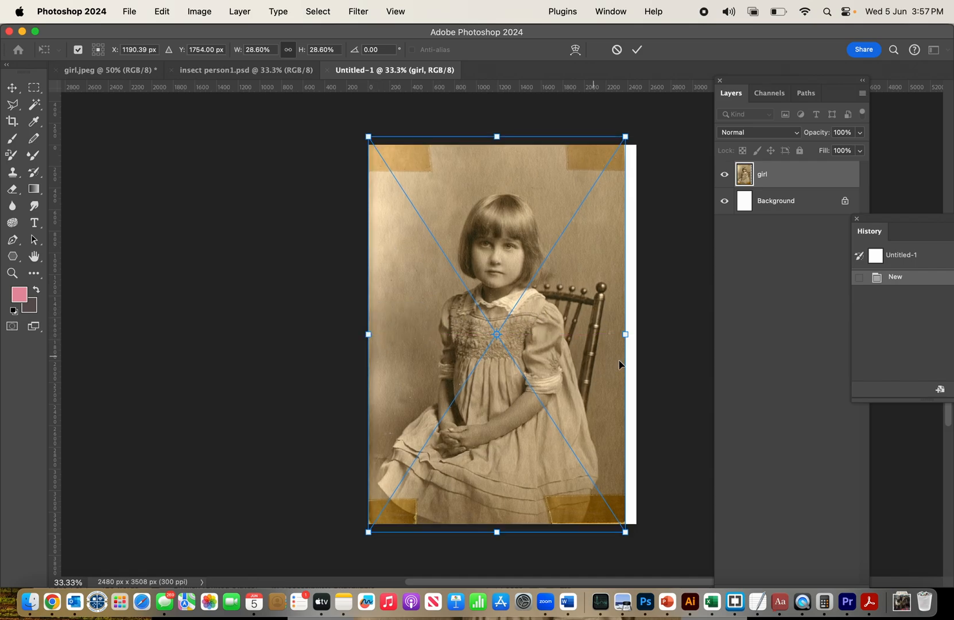
{"action": "left_click_drag", "start_coordinate": [625, 333], "coordinate": [642, 336]}
{"action": "left_click_drag", "start_coordinate": [638, 333], "coordinate": [638, 333]}
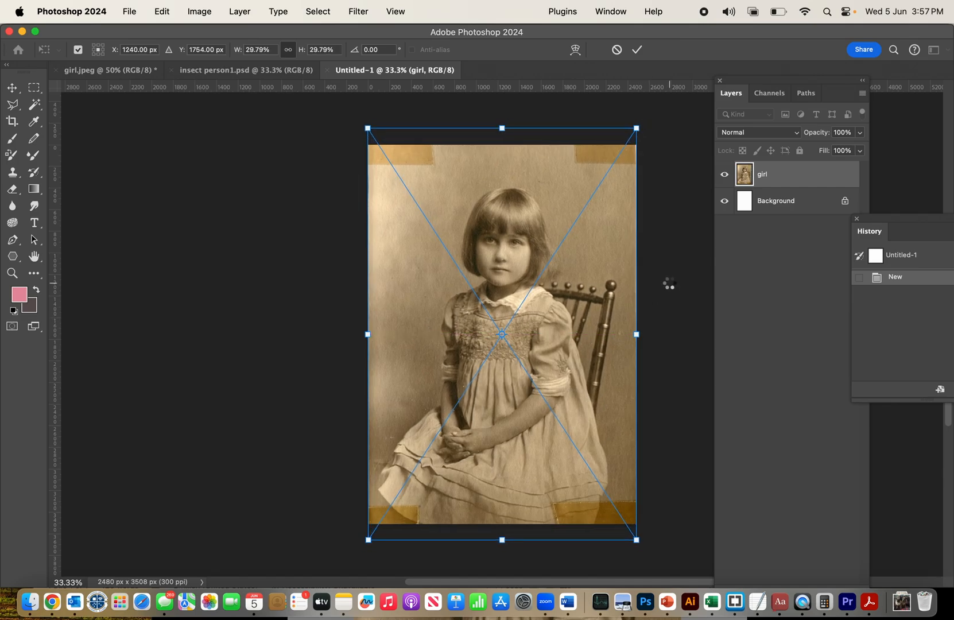
{"action": "key", "text": "Return"}
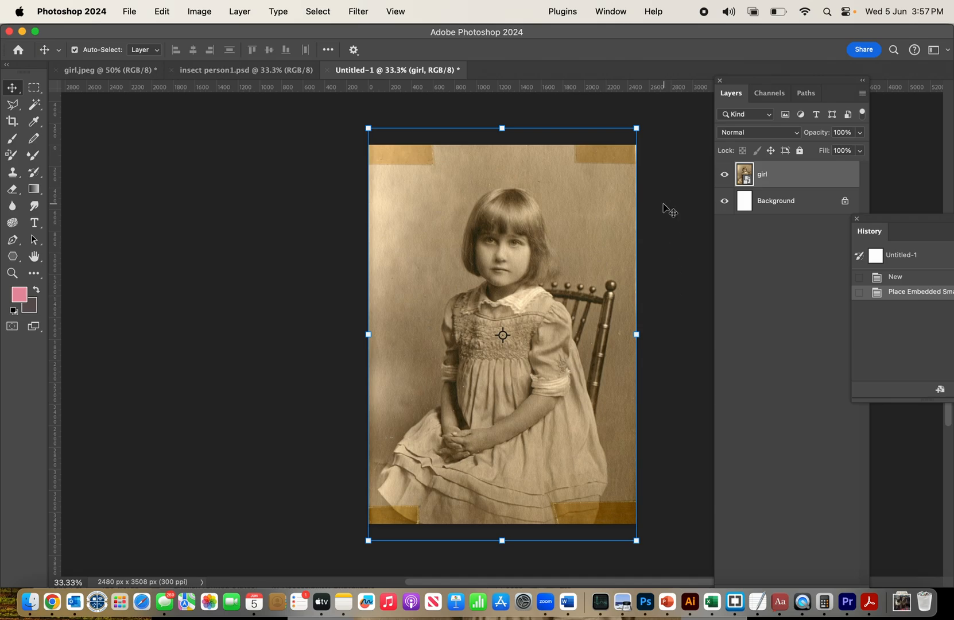